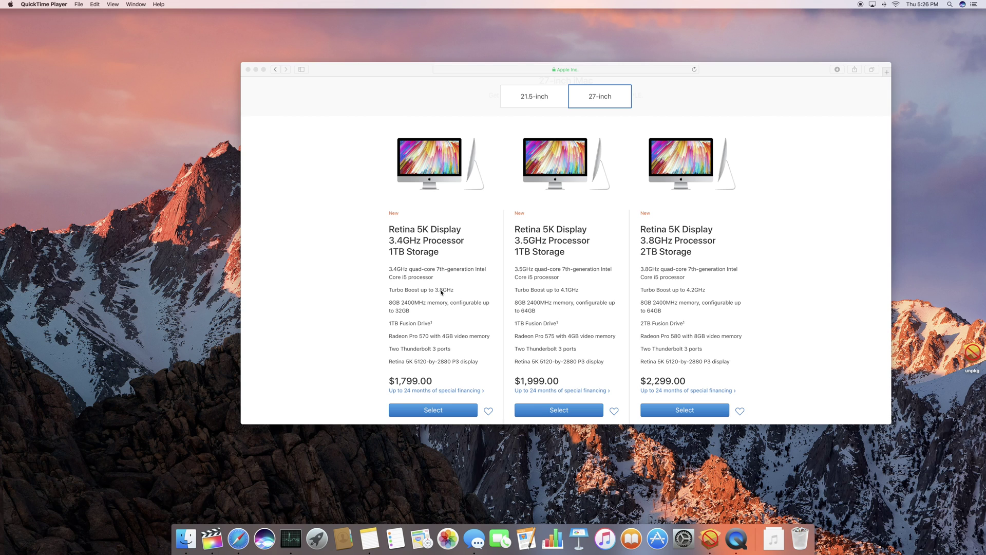
Open About This Mac, look at Storage, then view Memory: 40 GB across four slots
scroll(452, 282, down, 2)
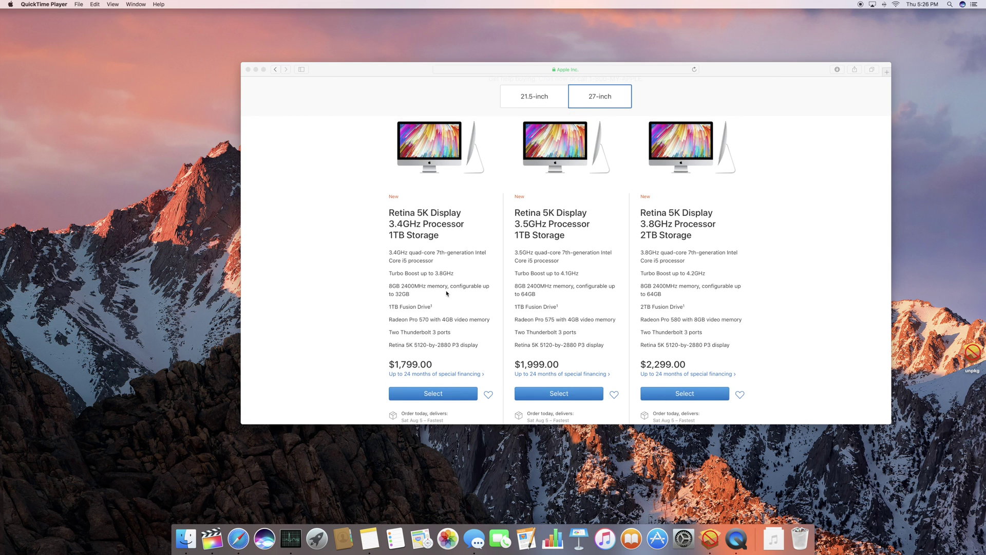
click(11, 4)
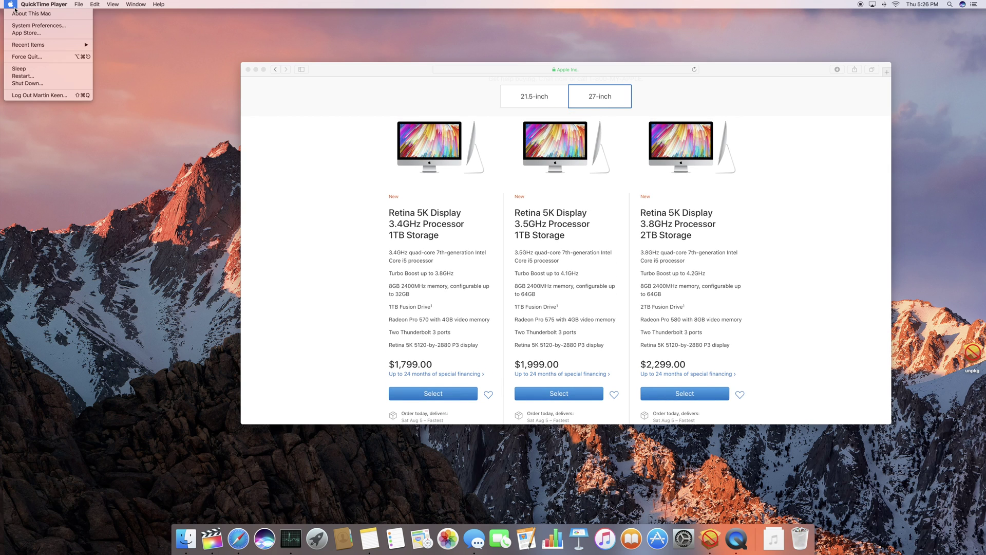
click(23, 13)
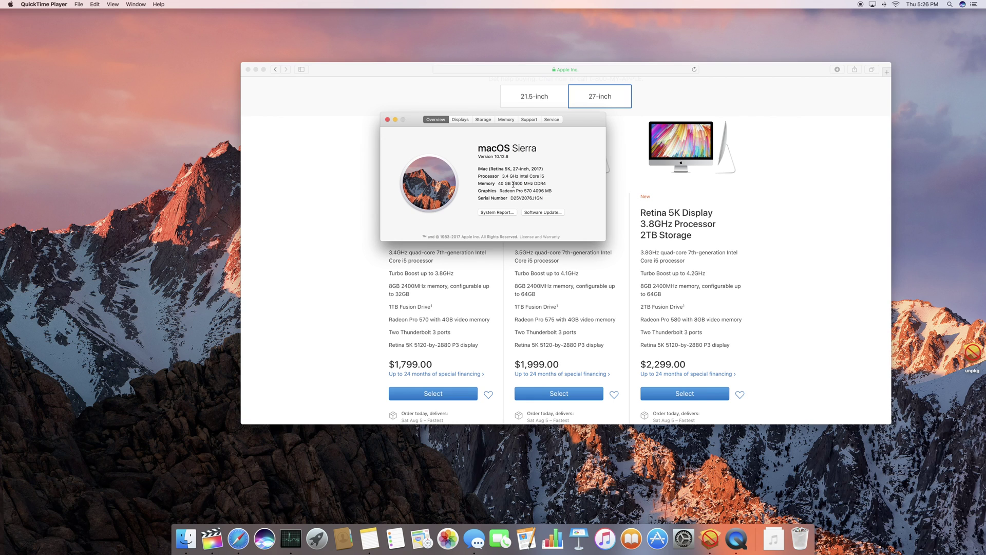
click(484, 119)
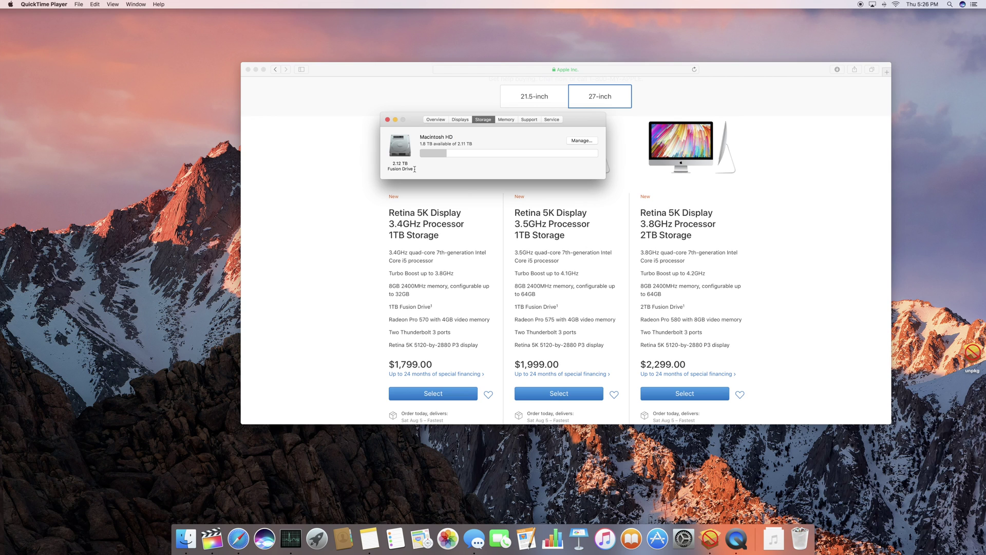
click(506, 120)
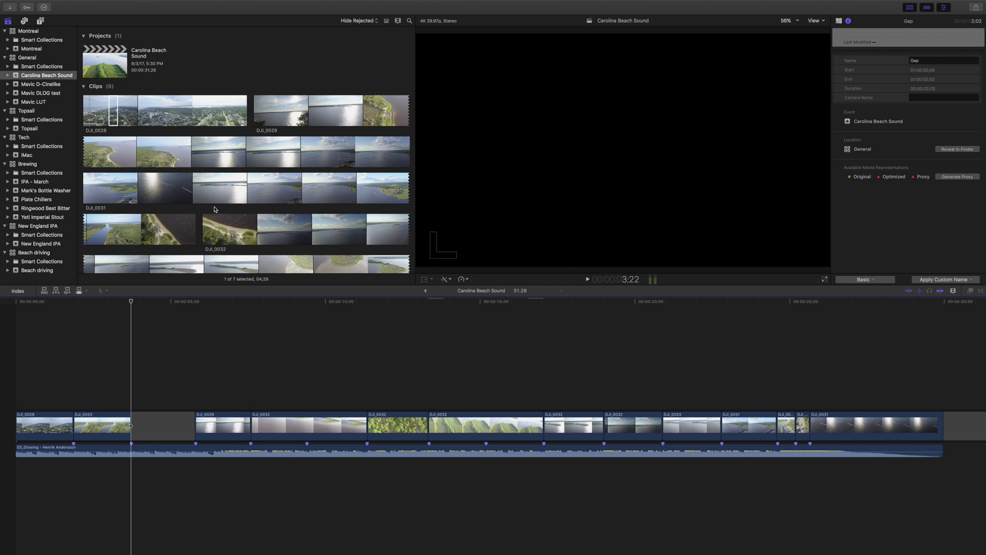
key(super+1)
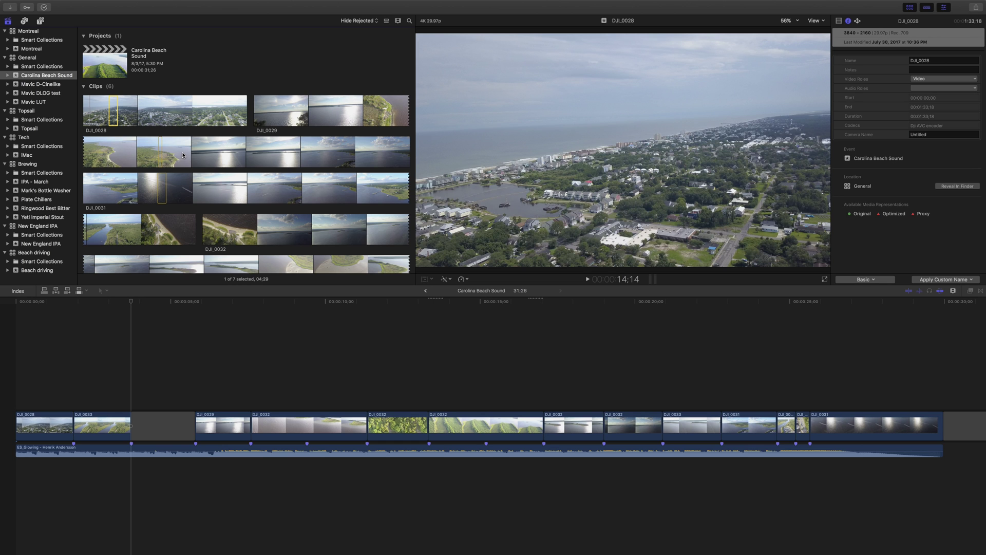
drag(157, 153, 164, 152)
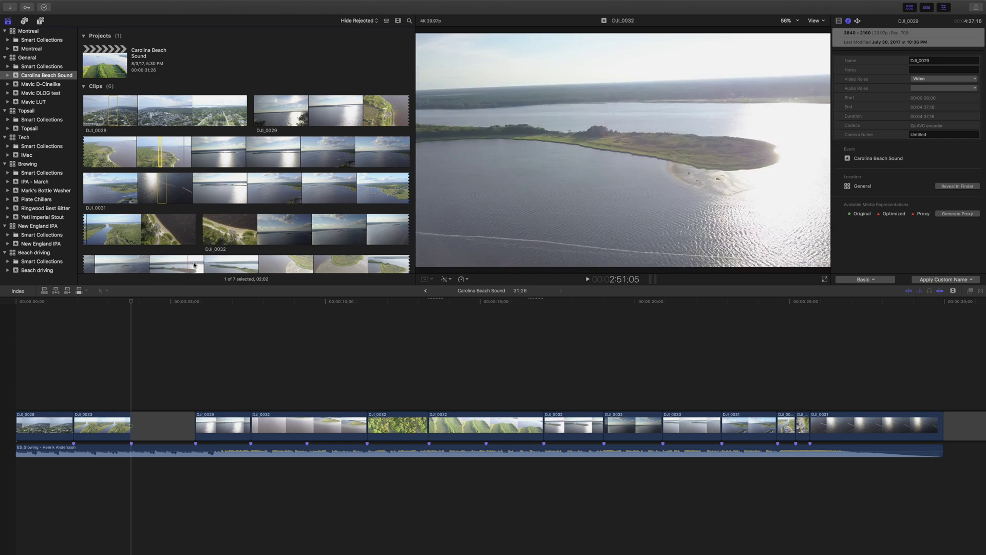
click(243, 266)
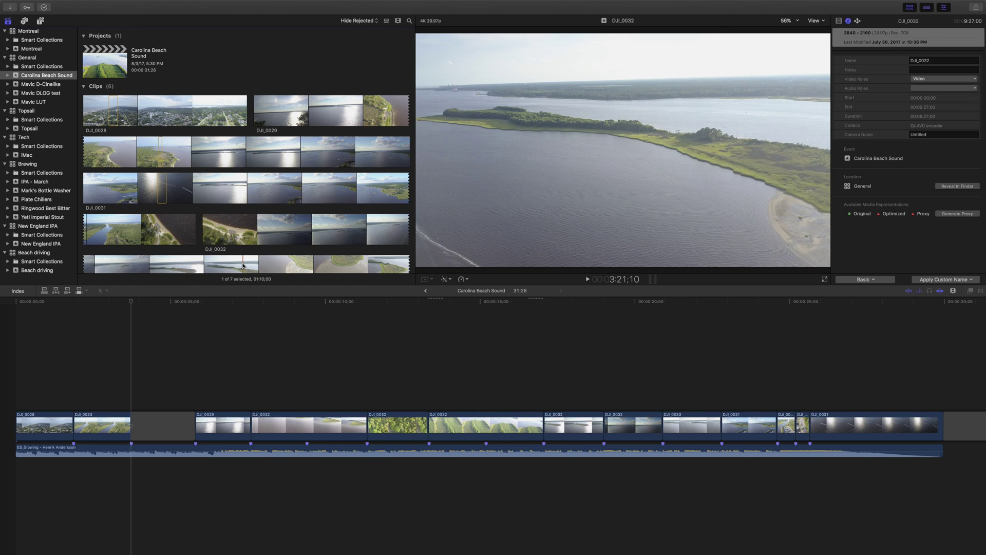
scroll(244, 266, down, 1)
key(space)
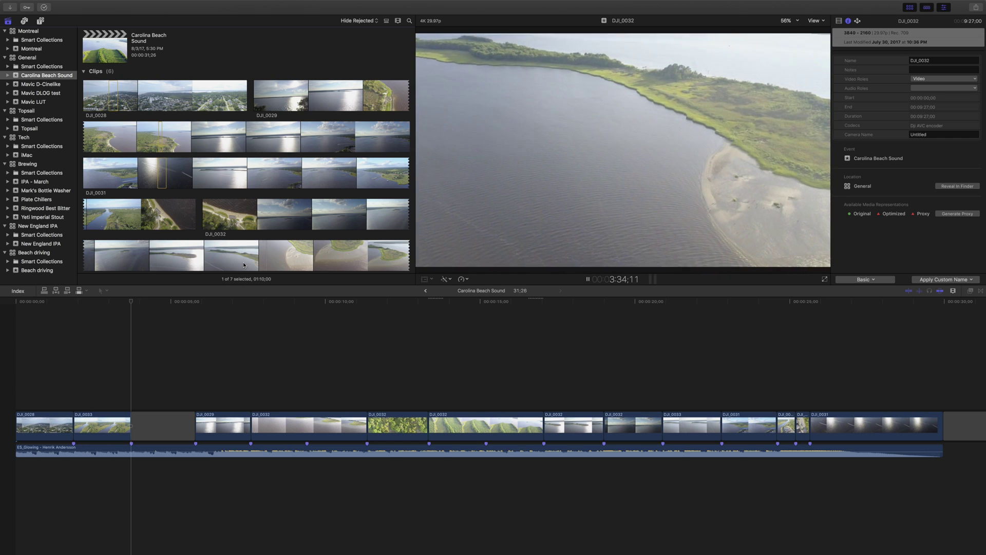
key(space)
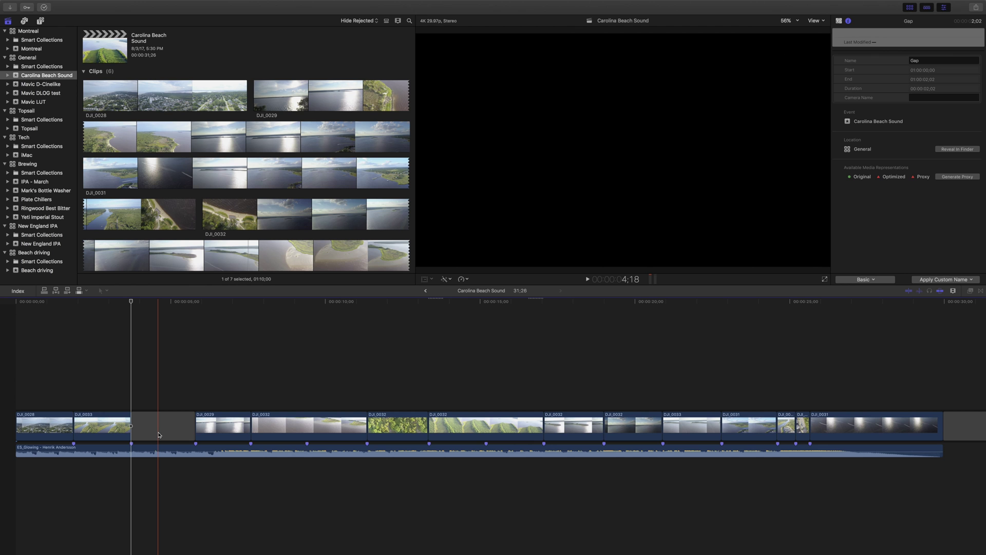
Insert the marked 2:02 DJI_0029 range at the gap after DJI_0033 and delete the leftover gap
click(161, 426)
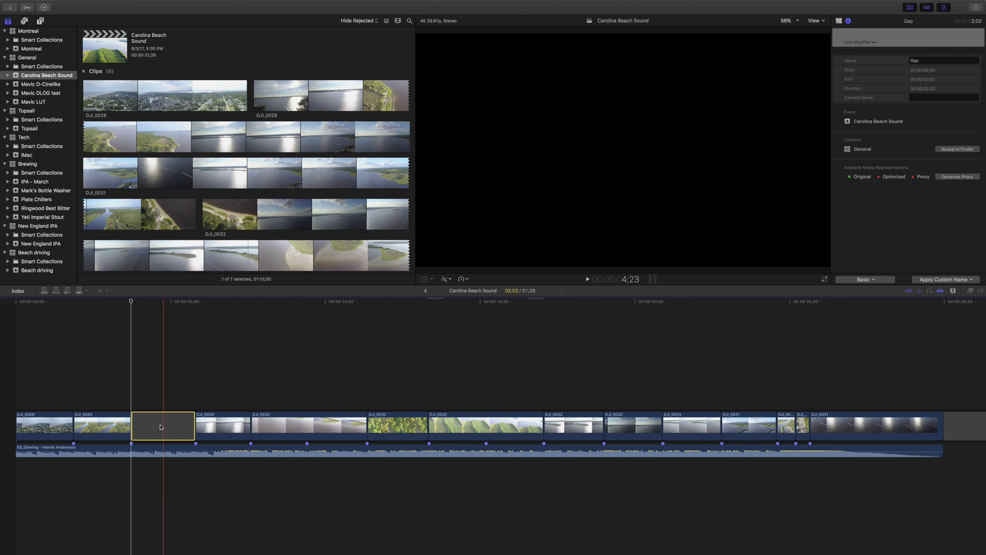
click(161, 142)
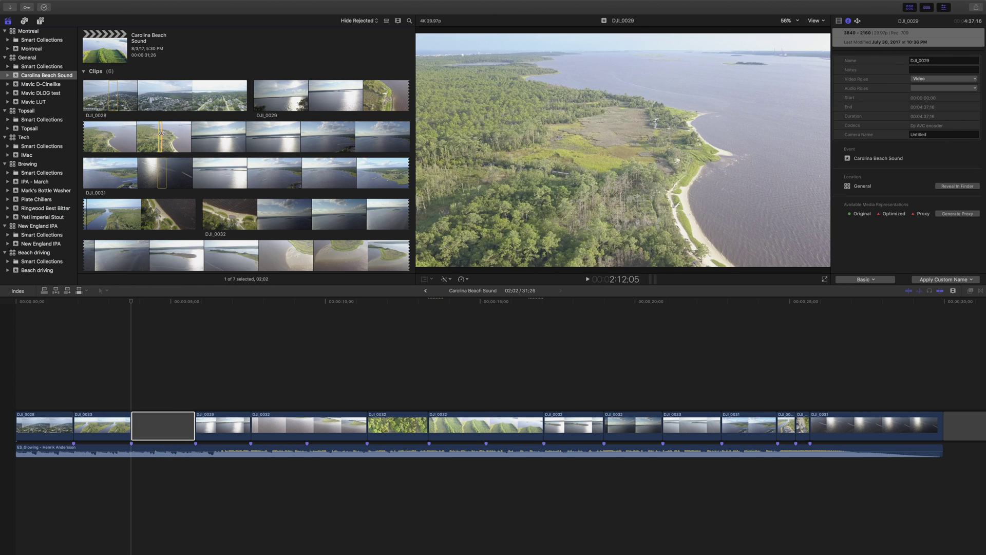
key(w)
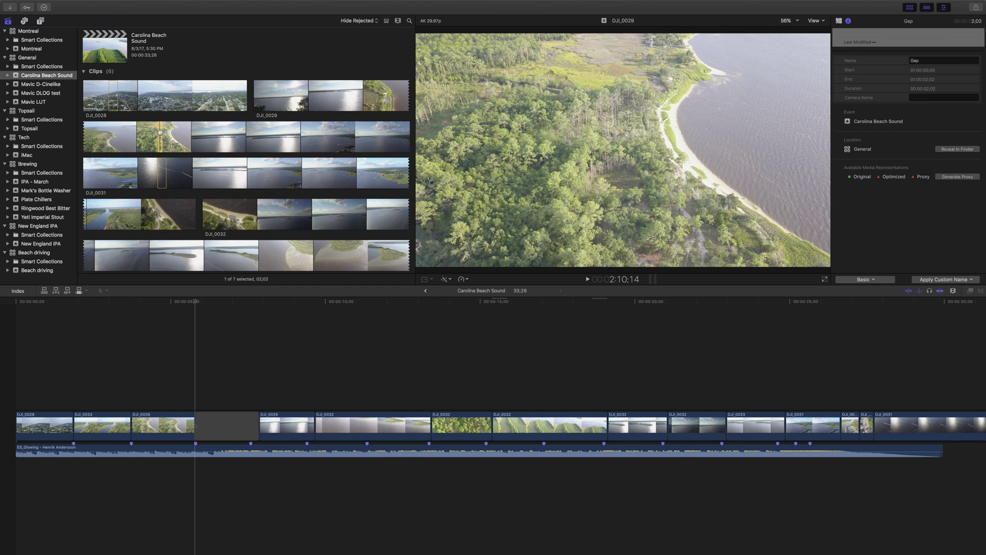
click(208, 419)
key(Delete)
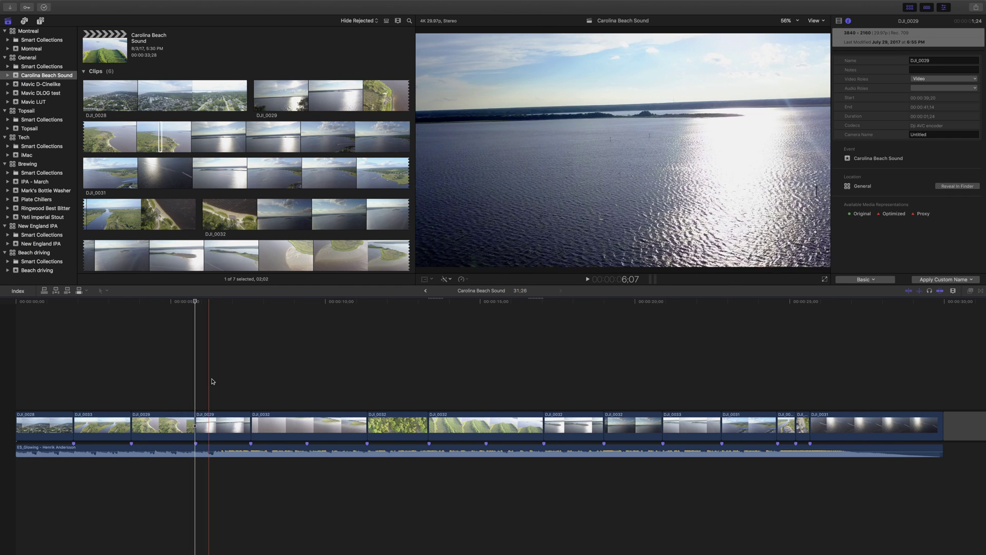
Scrub back into DJI_0033, play the new cut, then select the inserted DJI_0029 clip
drag(188, 304, 116, 306)
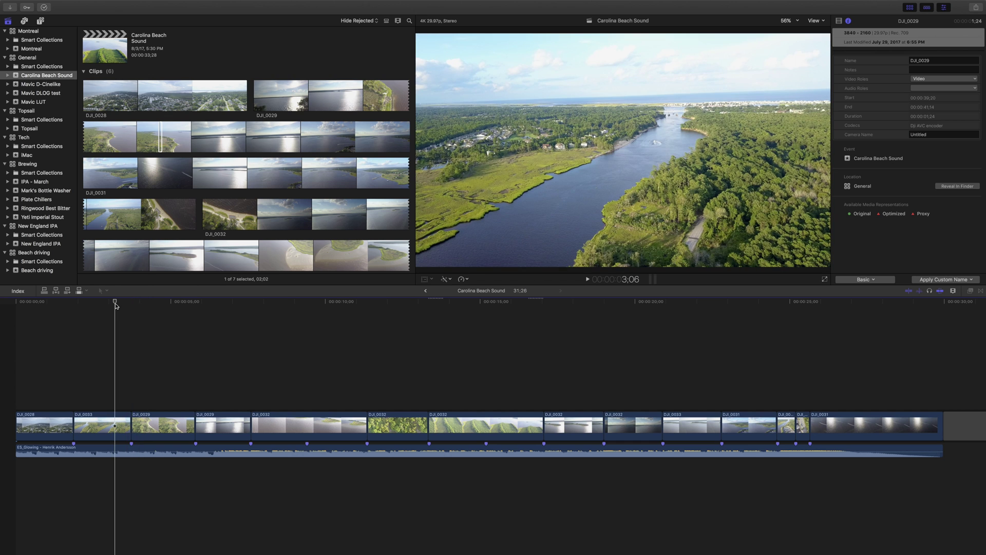
key(space)
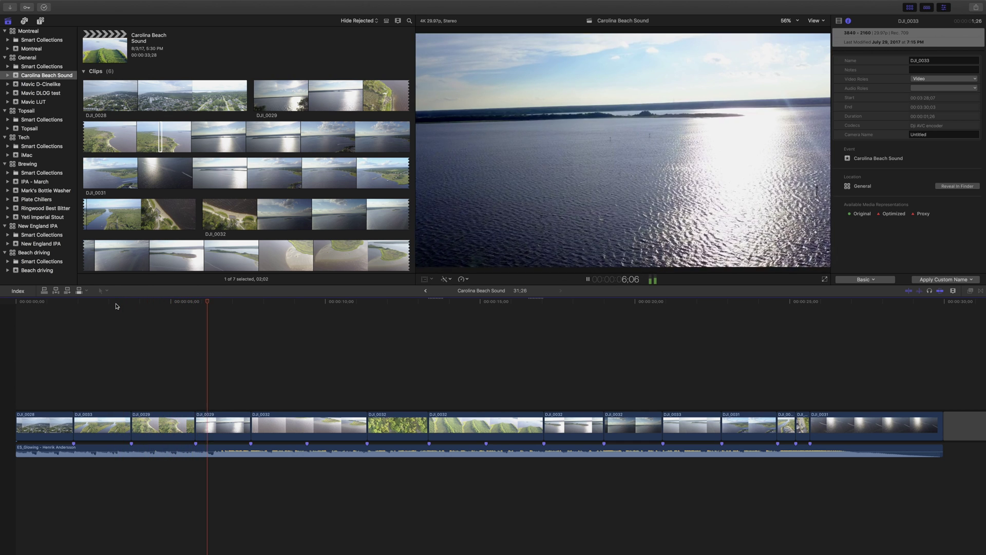
key(space)
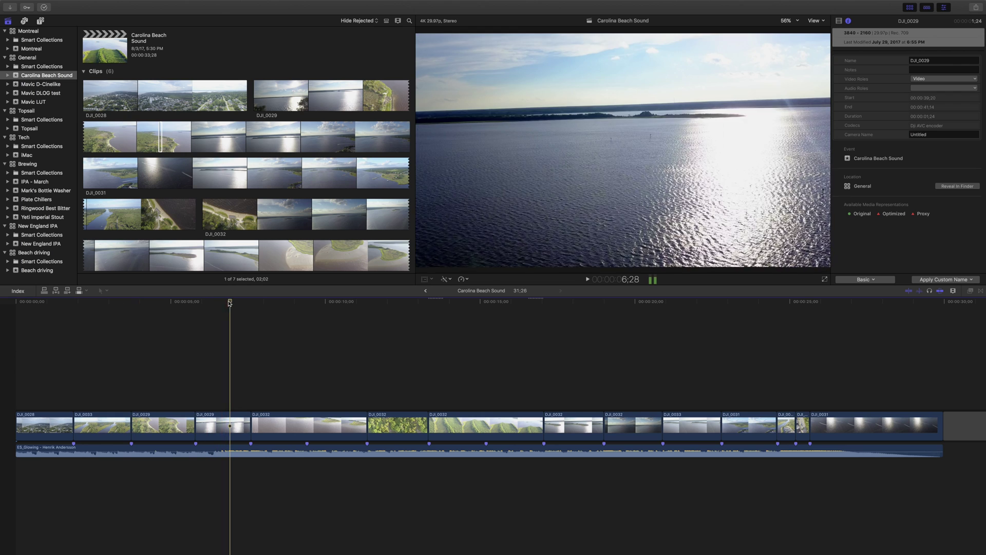
drag(186, 307, 166, 312)
click(174, 426)
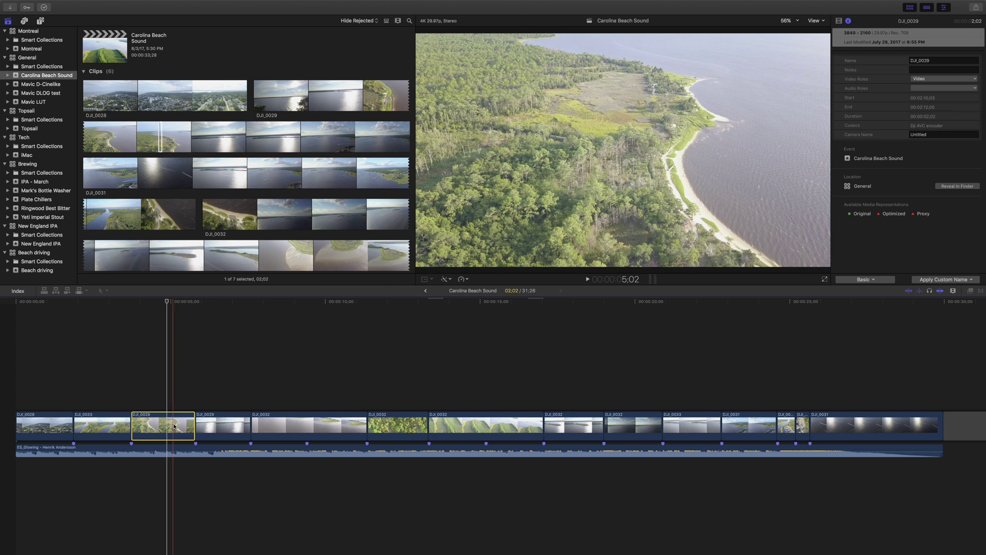
mouse_move(149, 2)
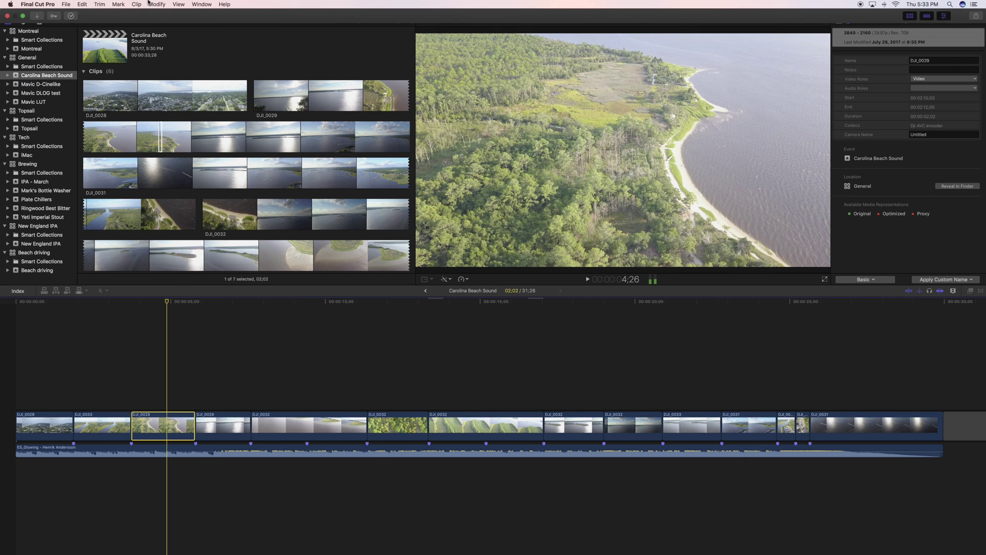
click(201, 4)
In the Color Board, brighten DJI_0029's highlights to 9% and raise Global saturation to 17%
mouse_move(257, 64)
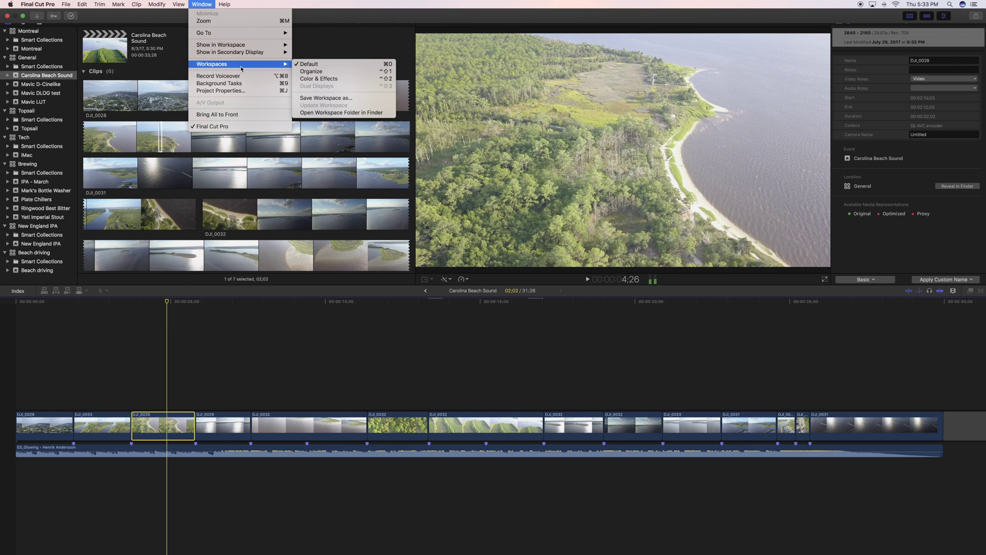
click(327, 80)
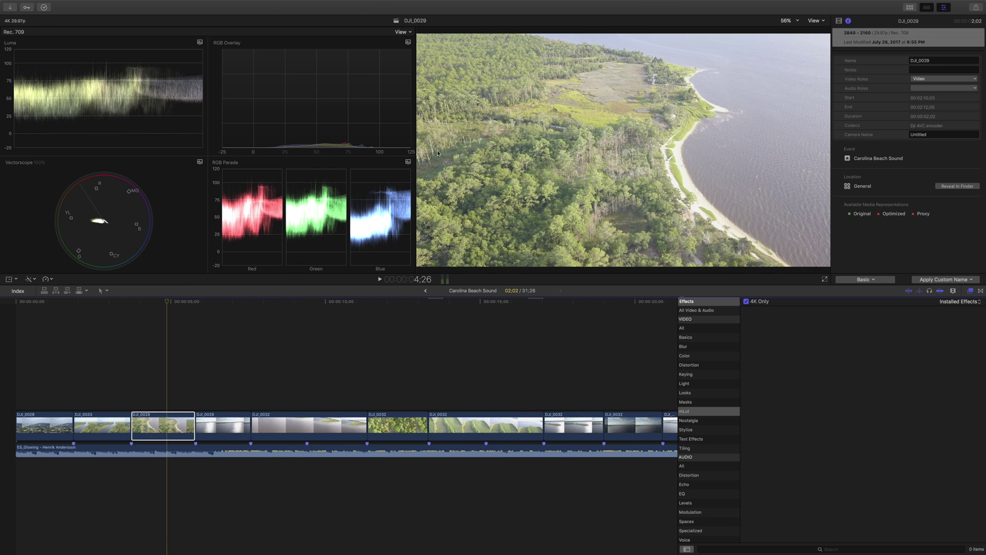
key(super+6)
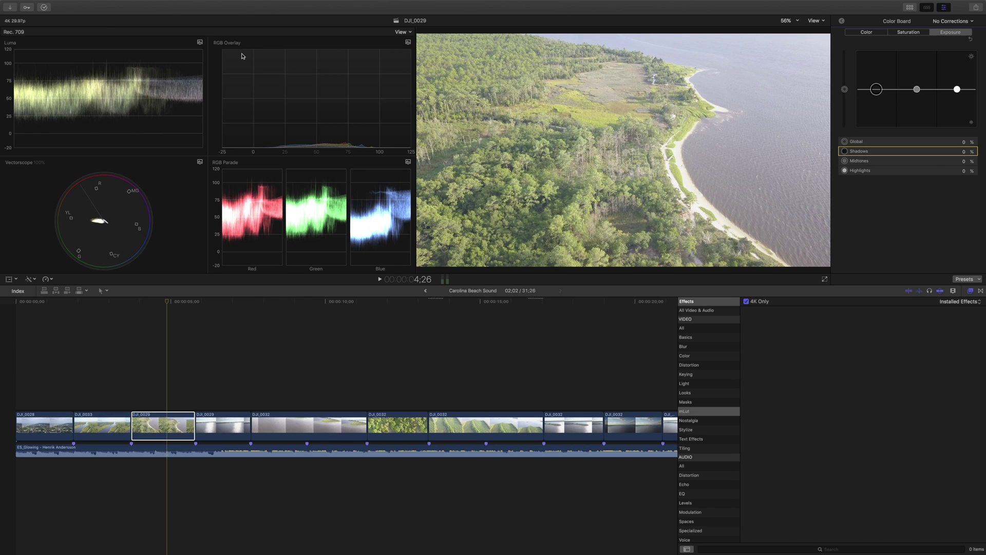
click(957, 90)
drag(959, 90, 879, 101)
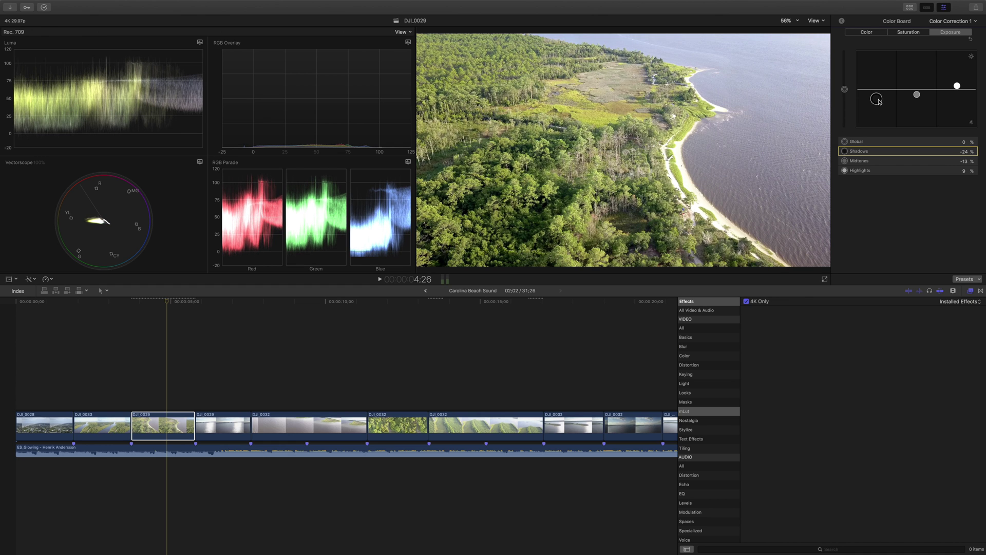
click(907, 32)
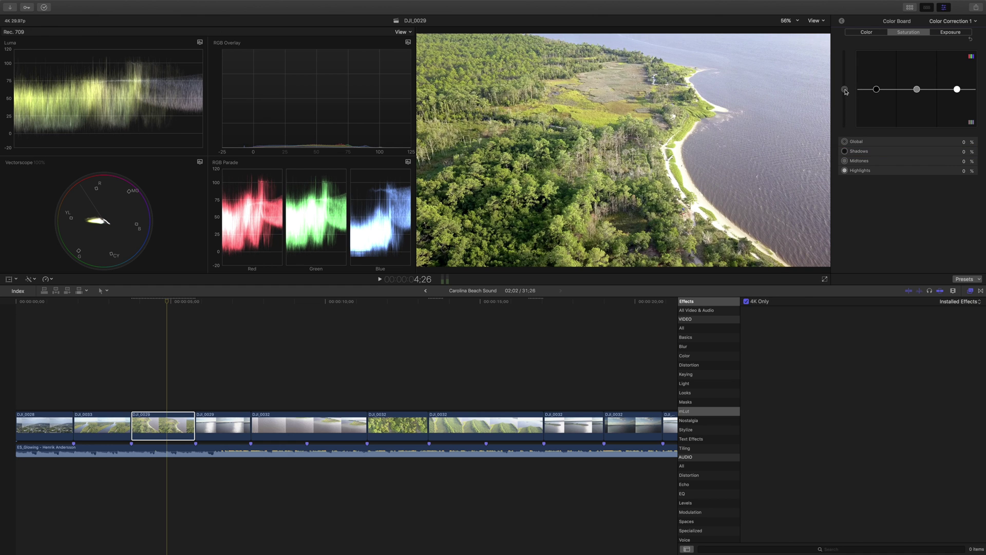
drag(846, 91, 847, 85)
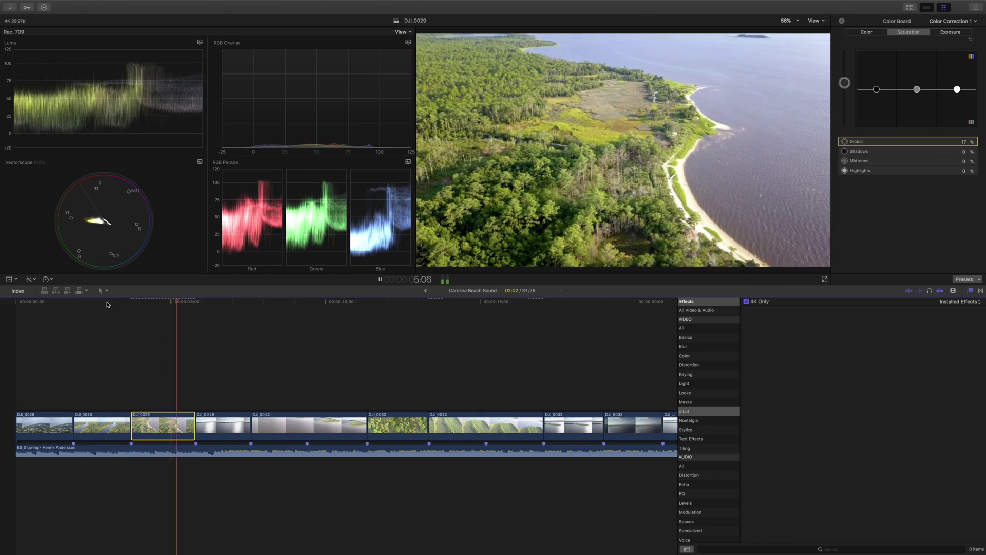
Add an mTransition Luma transition between two clips and play it back
key(space)
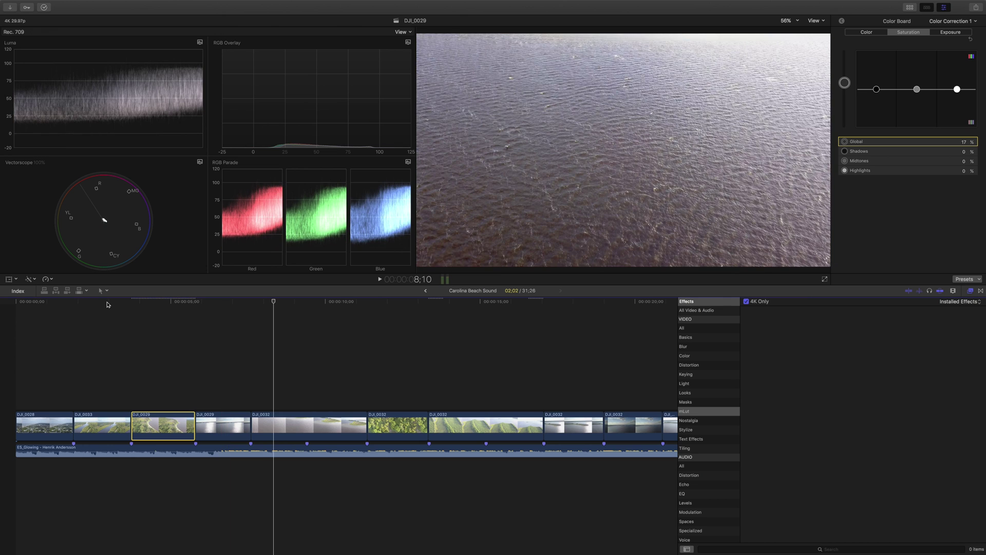
click(981, 291)
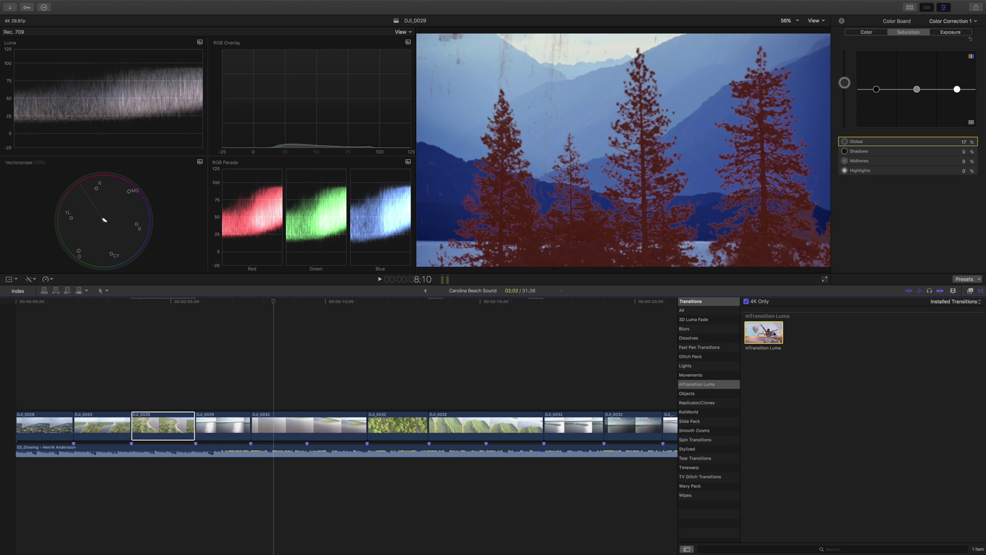
drag(774, 333, 366, 419)
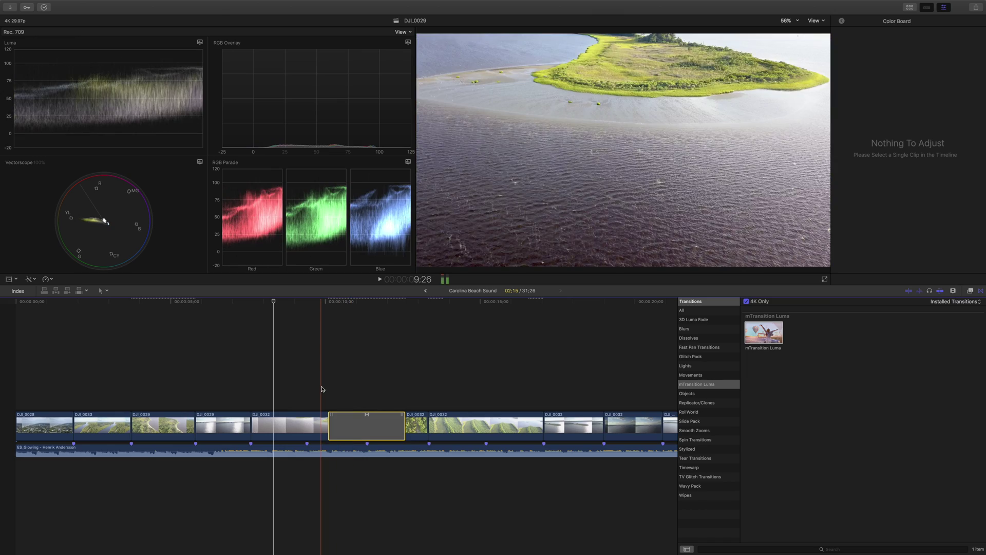
key(space)
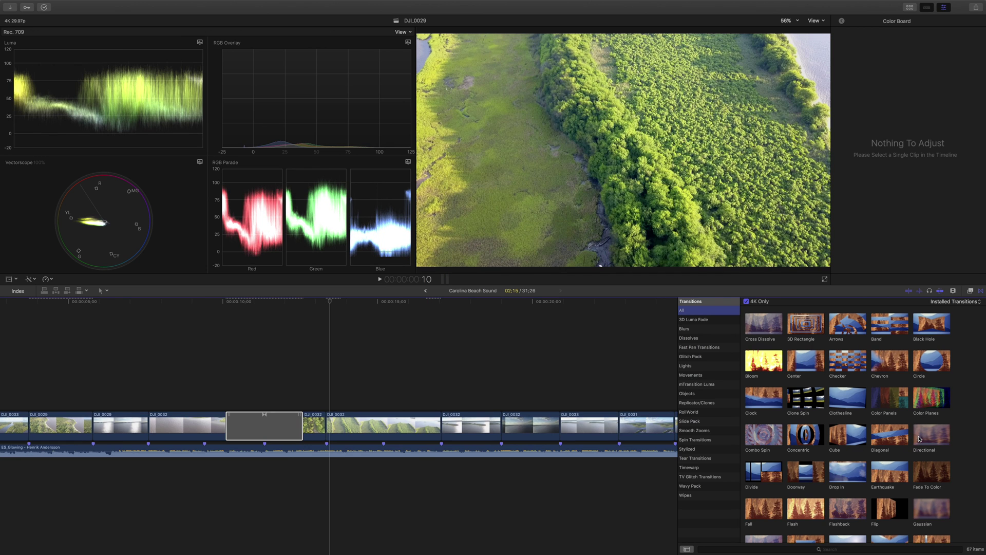
Place a Directional transition between the DJI_0032 clips and preview it
drag(924, 439, 488, 424)
click(473, 399)
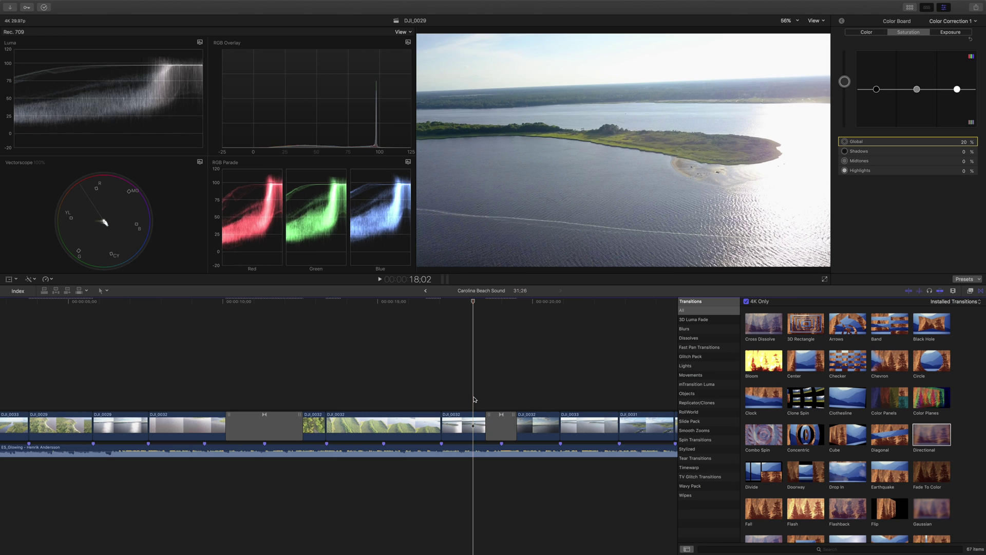
key(space)
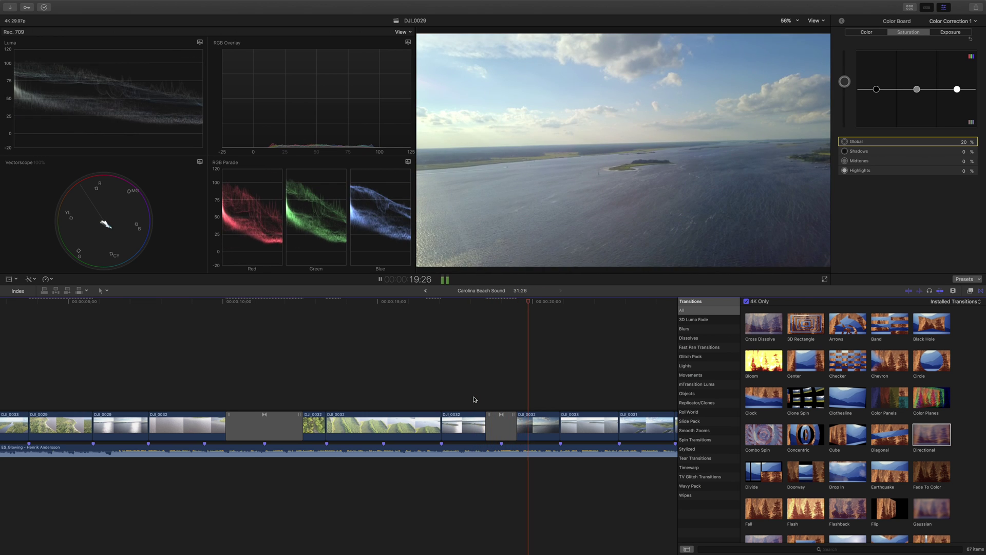
key(space)
Add a Cross Dissolve at the end of the timeline and play the ending fade
scroll(549, 379, right, 10)
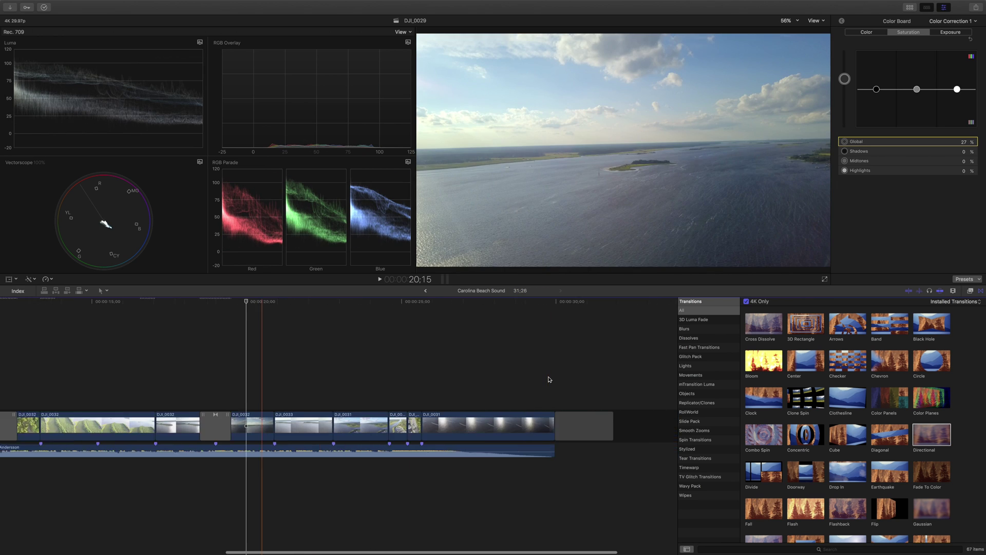
click(501, 427)
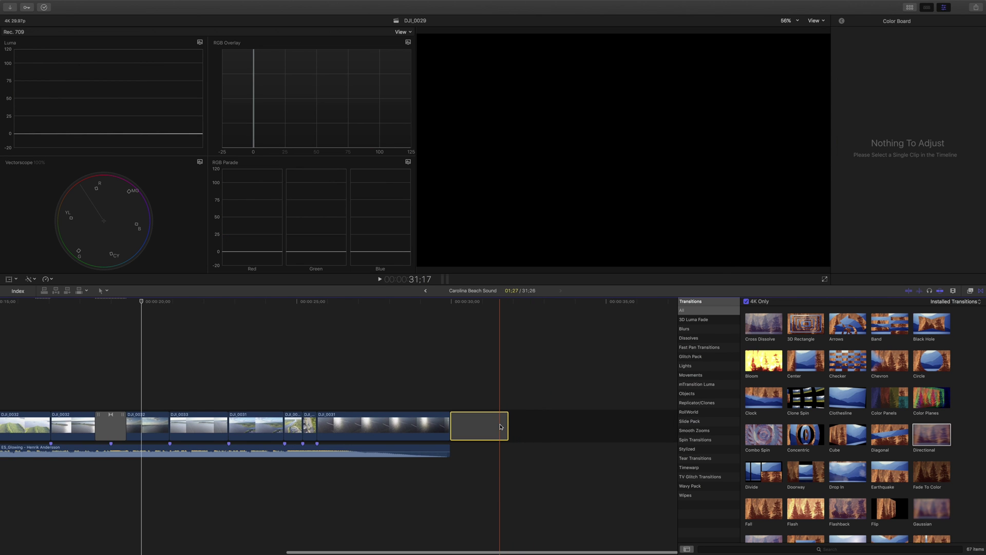
drag(763, 337, 463, 416)
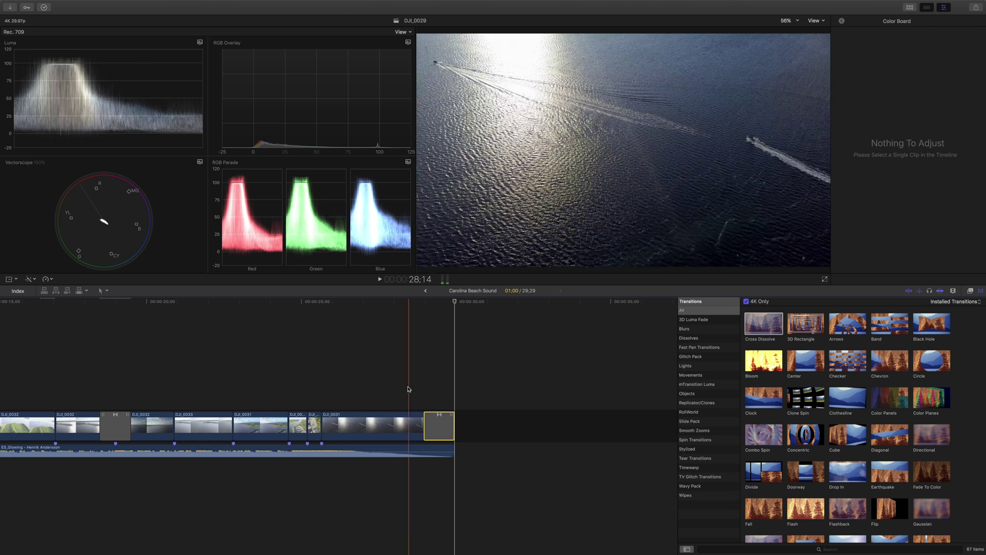
click(408, 389)
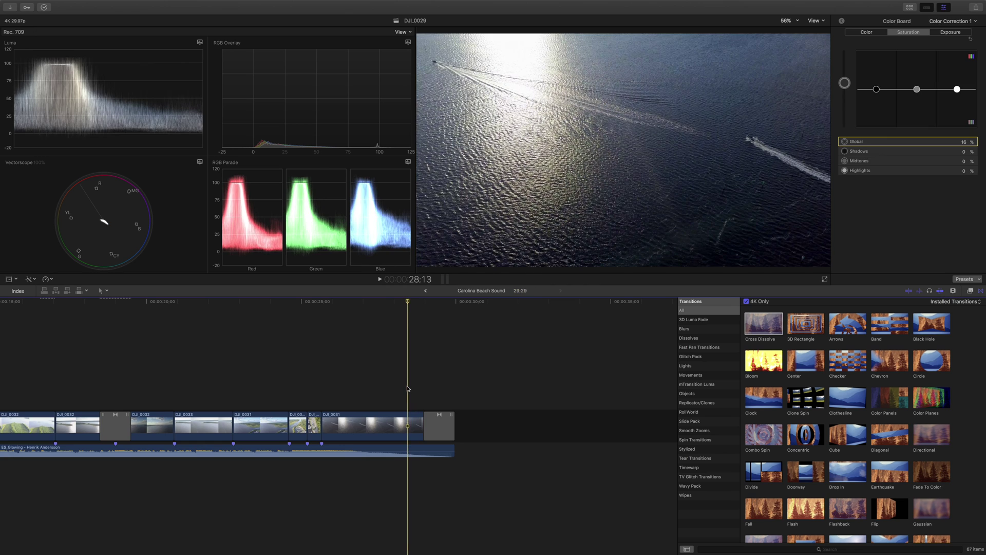
key(space)
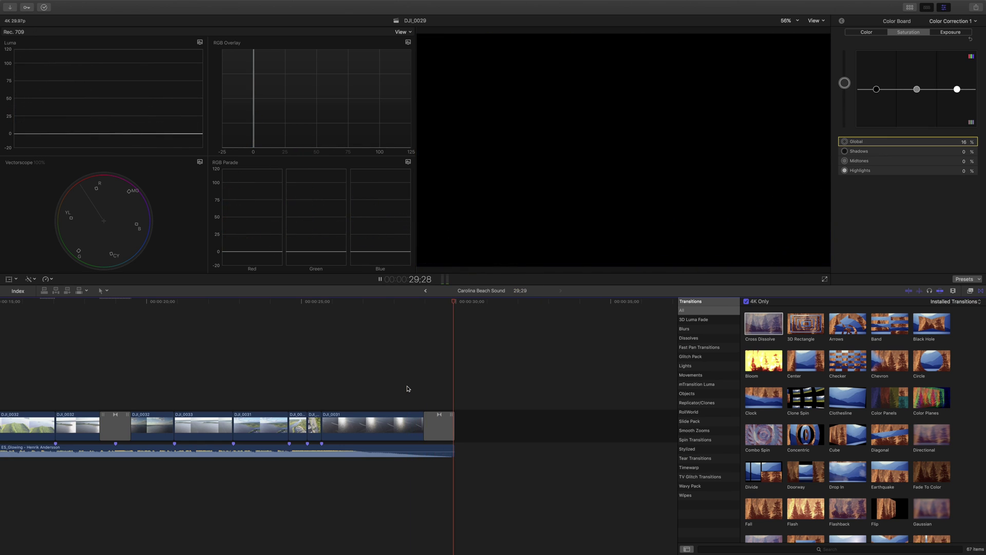
key(Up)
key(Up)
key(Up)
key(Up)
key(Up)
key(Up)
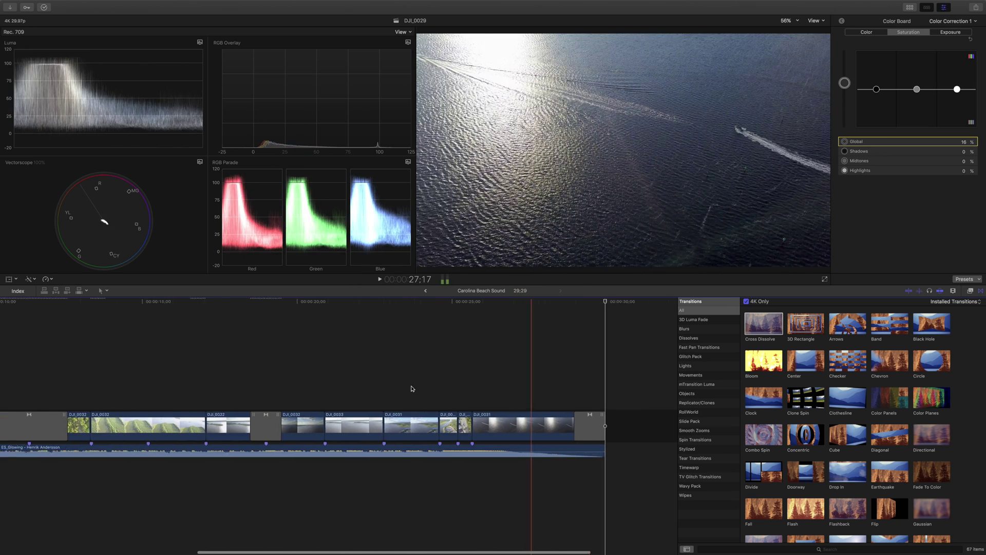
scroll(411, 389, left, 3)
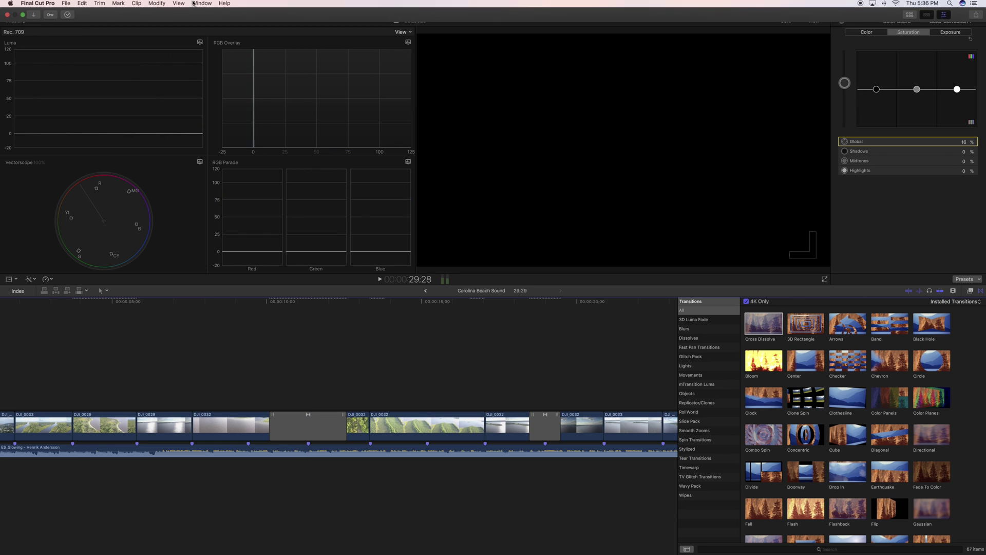
Render the entire project with Modify > Render All and watch progress in Background Tasks
click(157, 4)
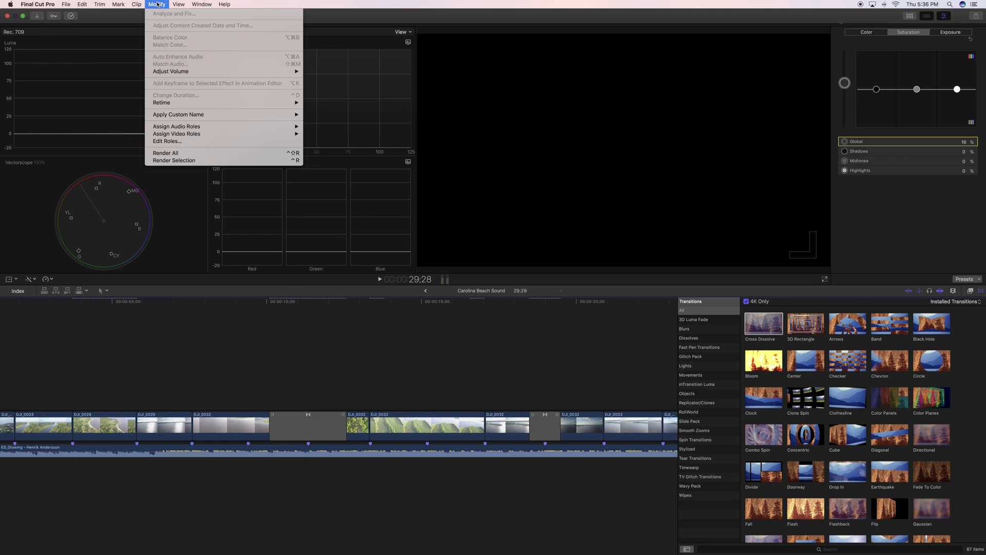
click(168, 152)
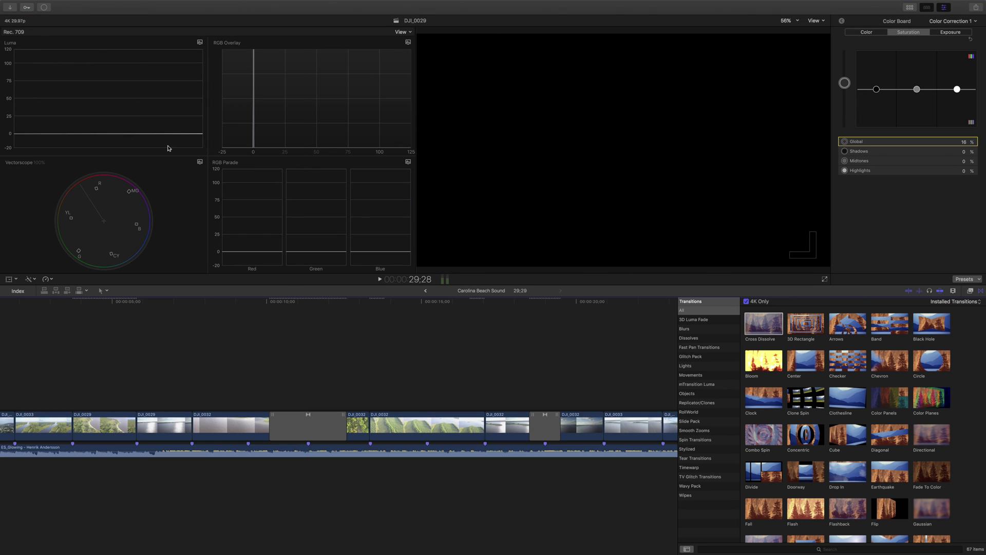
click(45, 8)
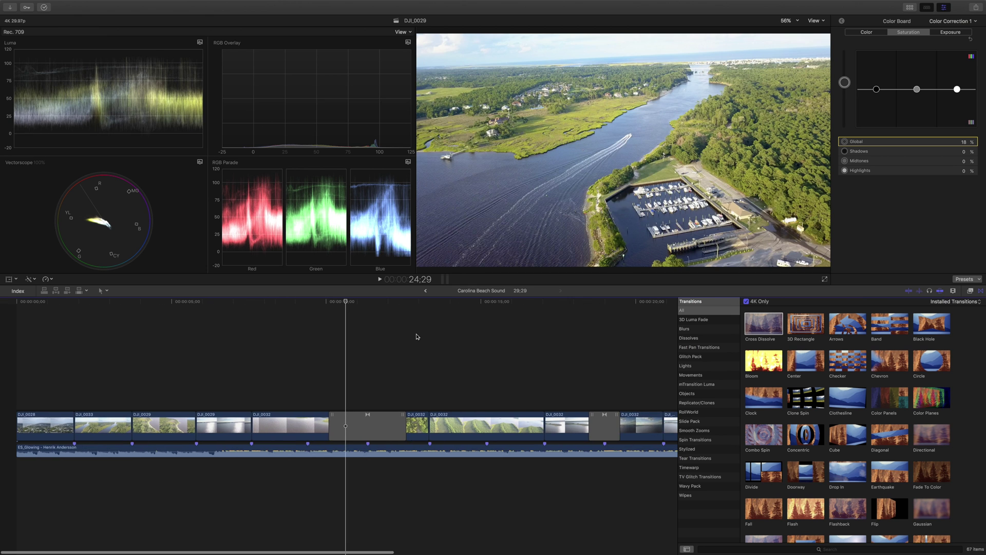
scroll(411, 337, right, 3)
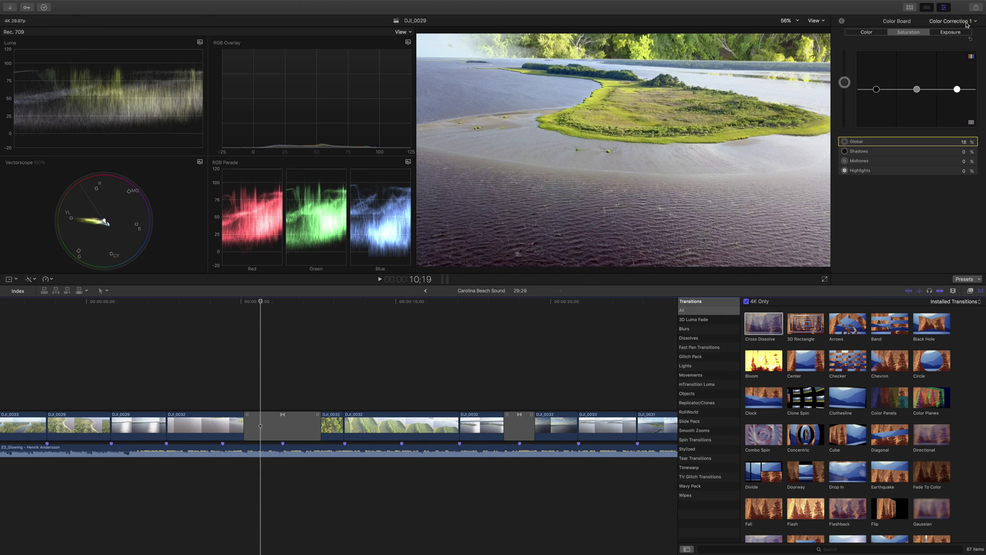
Share as an Apple Devices 4K movie 'Carolina Beach Sound' in Movies, replacing the existing file
click(975, 9)
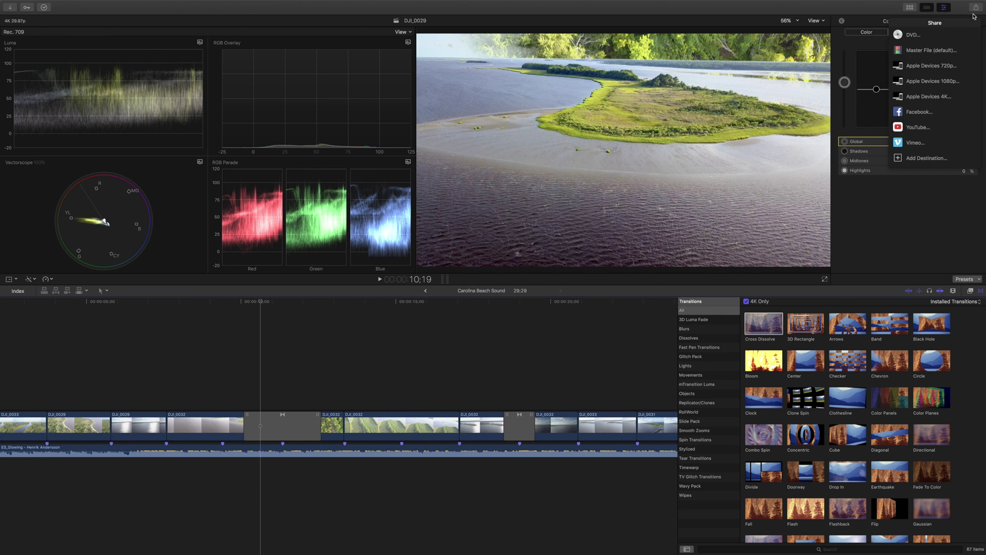
click(943, 96)
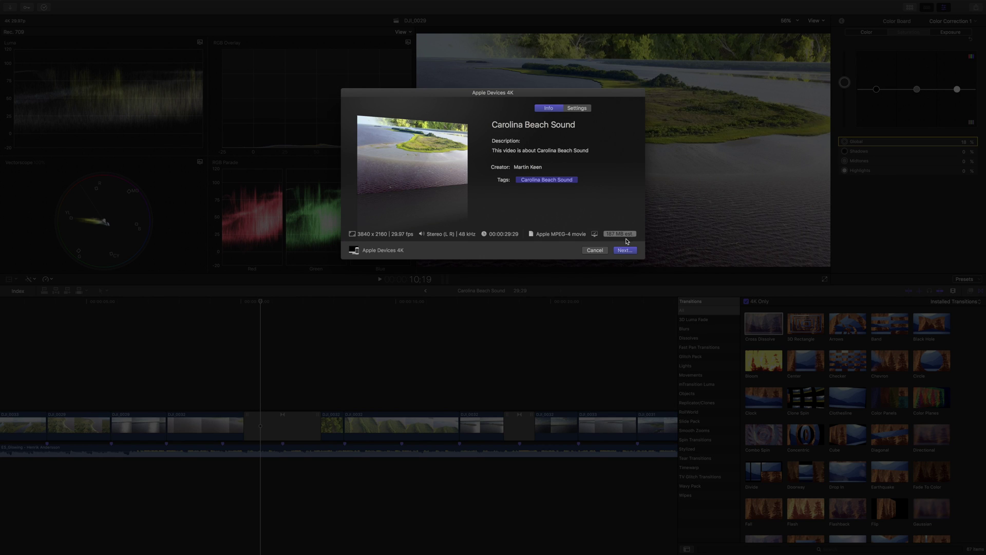
click(624, 250)
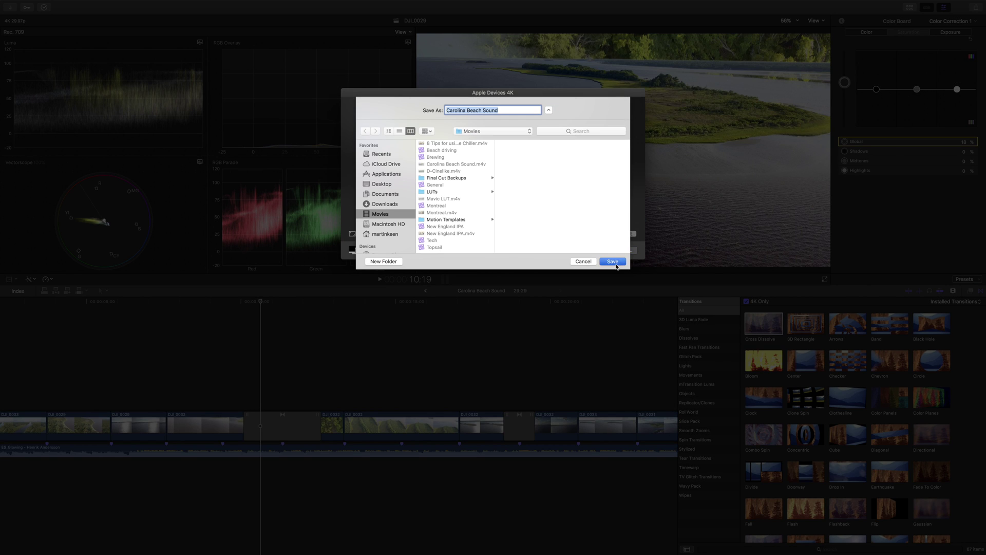
click(616, 264)
click(558, 143)
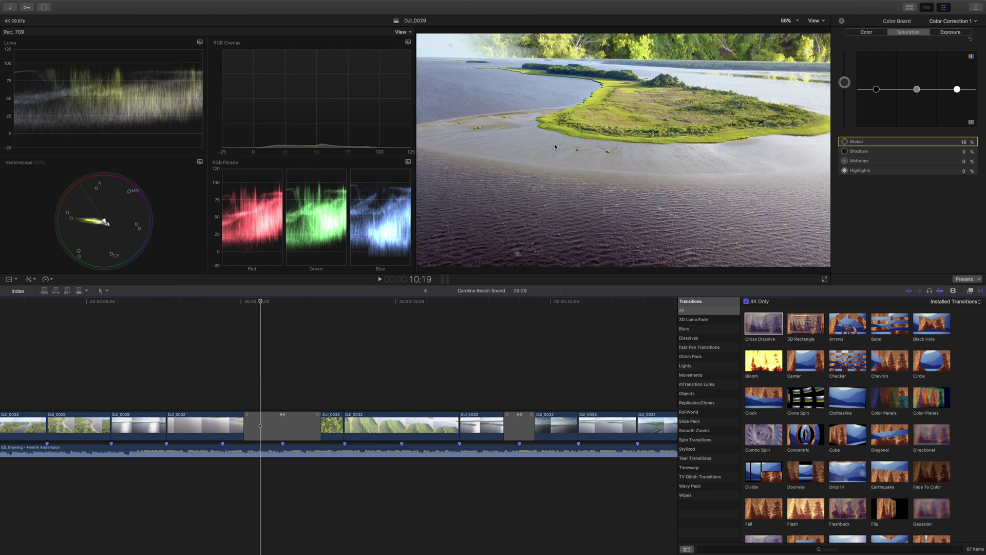
click(45, 9)
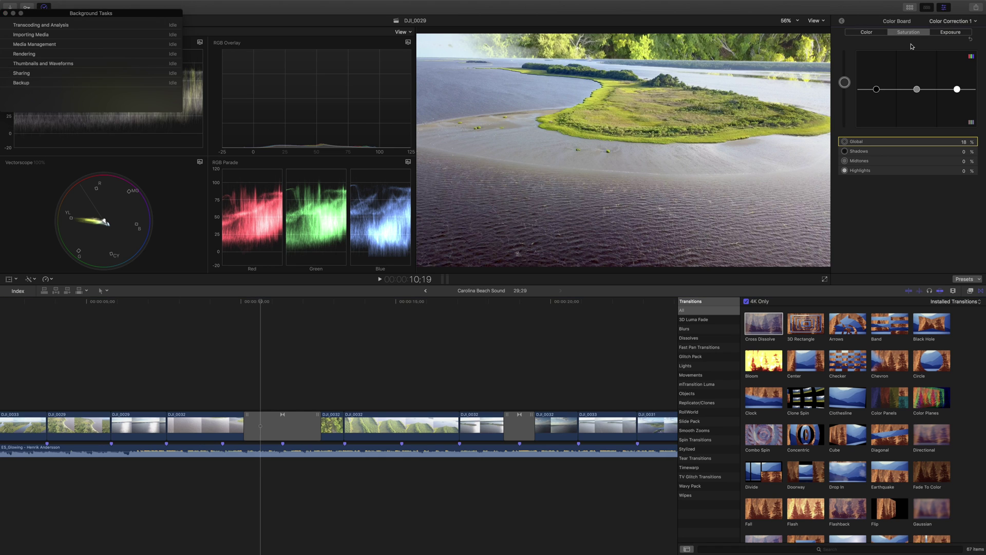
Switch to the desktop to see Carolina Beach Sound.m4v (194.8 MB) in the Movies folder
key(ctrl+Left)
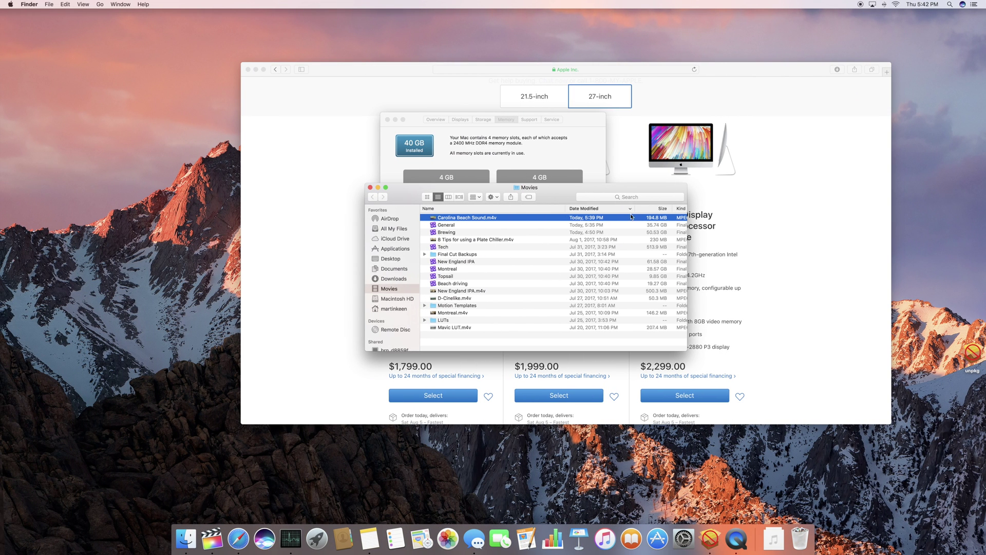